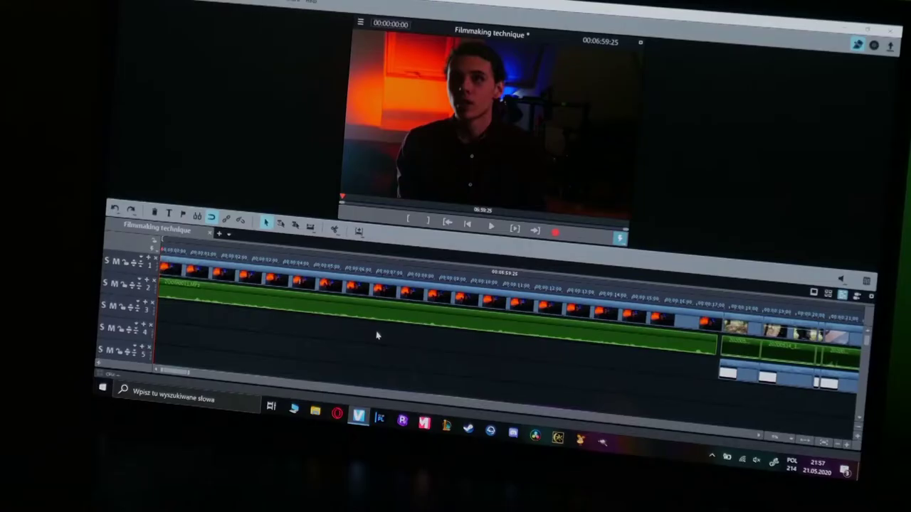
Step: Browse This PC to the Galaxy S10+ Phone storage's Voice Recorder folder
click(316, 411)
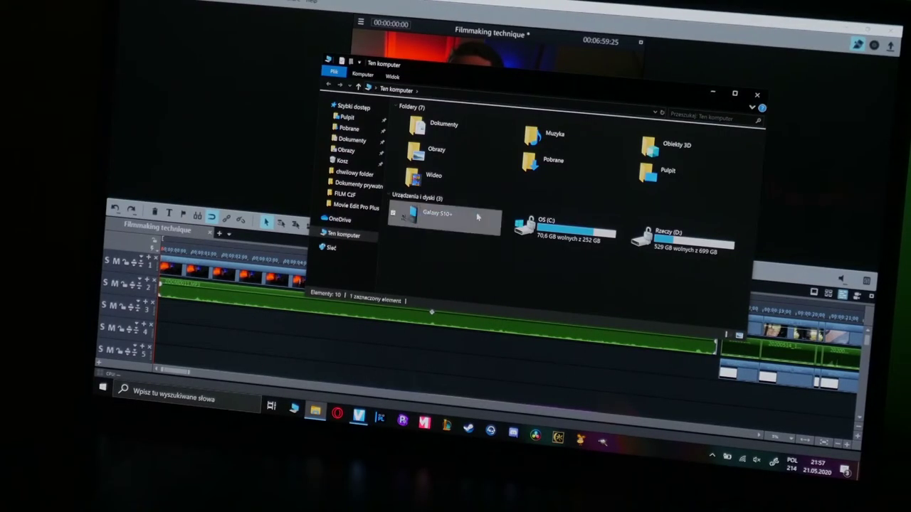
double_click(442, 227)
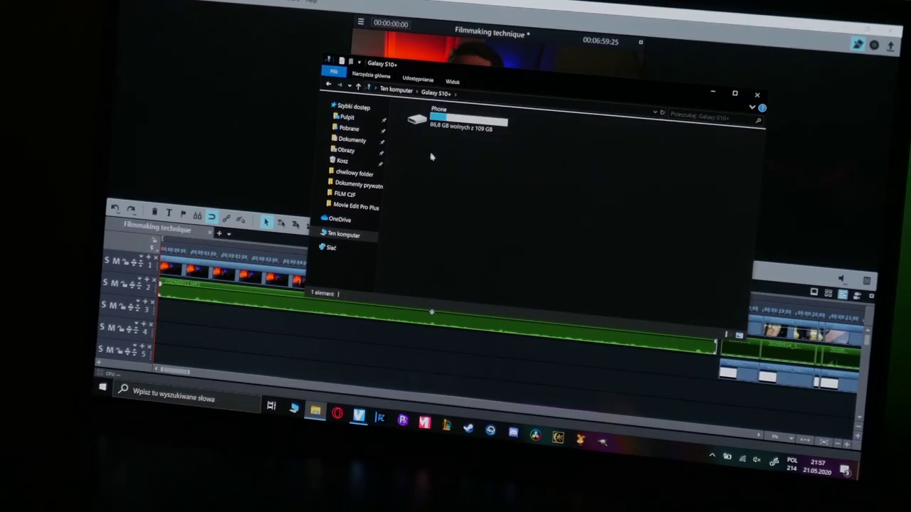
double_click(471, 126)
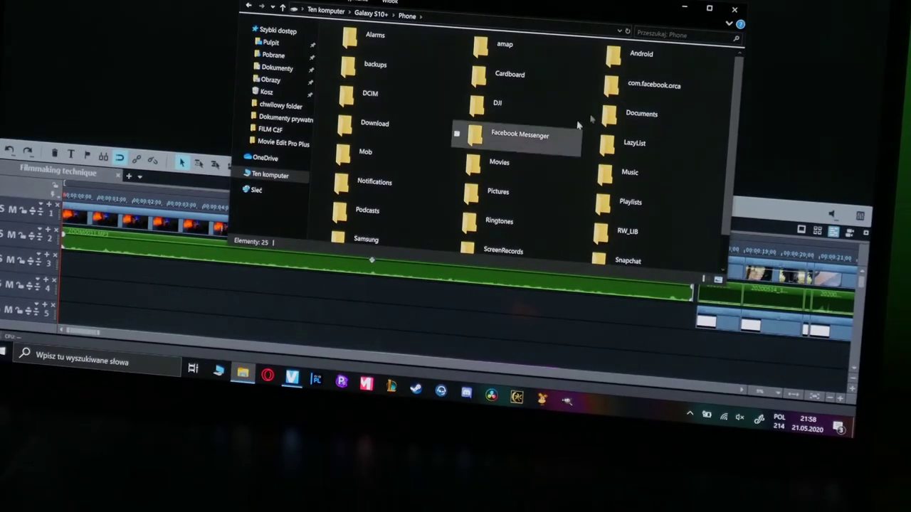
scroll(527, 136, down, 1)
double_click(358, 229)
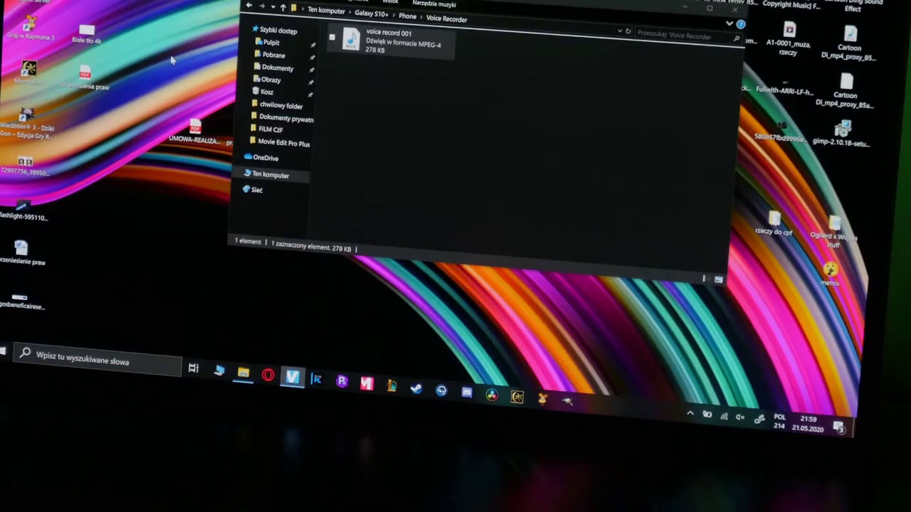
Step: Make a new desktop folder, drag voice record 001 into it, and open it
right_click(10, 52)
mouse_move(98, 168)
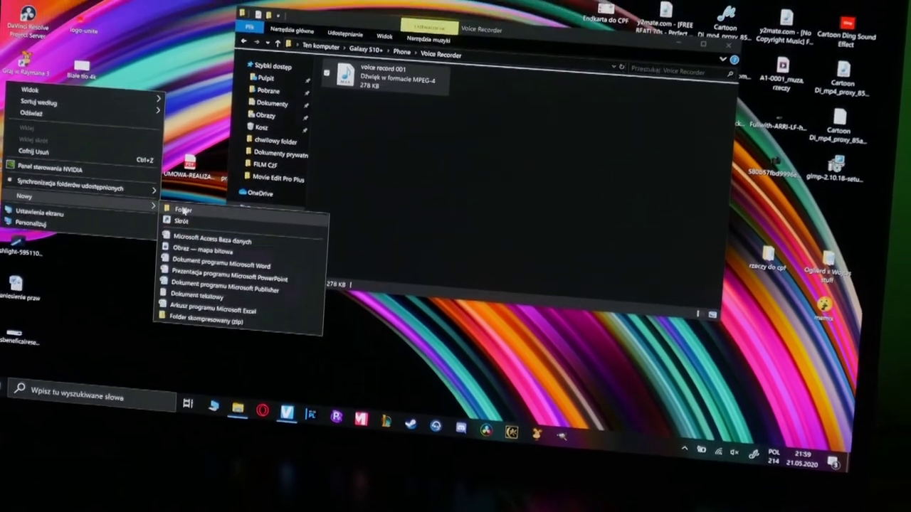
click(187, 175)
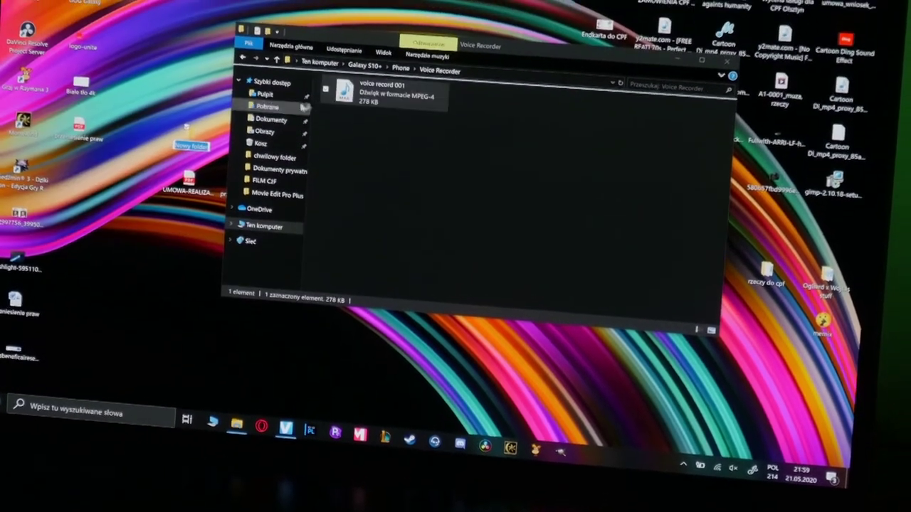
drag(305, 107, 190, 139)
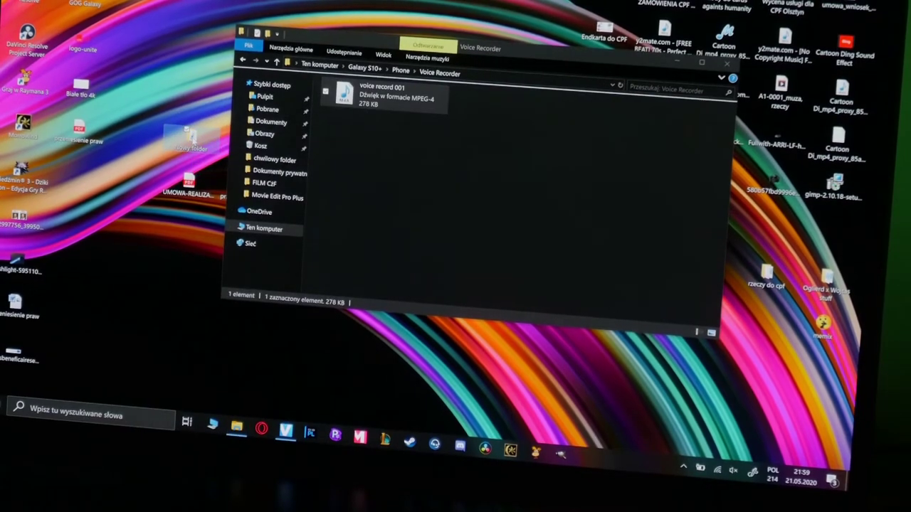
double_click(191, 137)
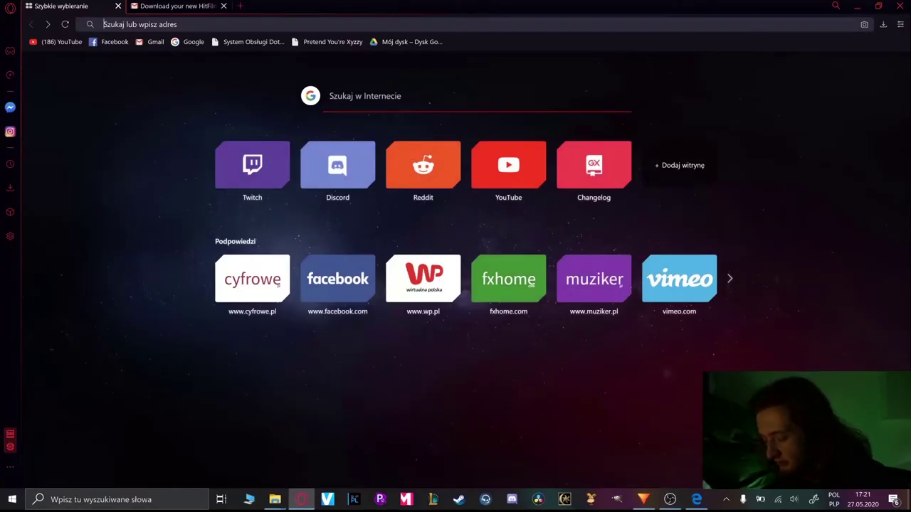
Step: Load fxhome.com and go to the HitFilm Express page from the site menu
text(fxhome.co)
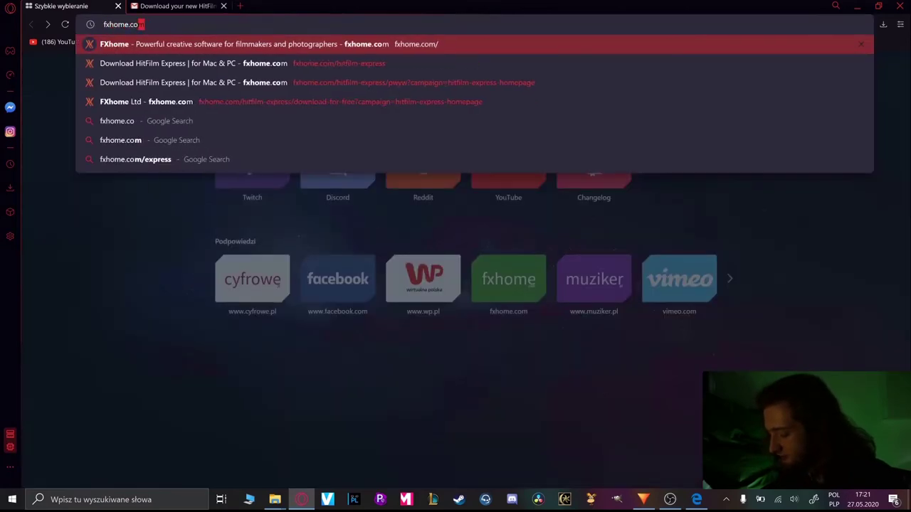
text(m)
key(Return)
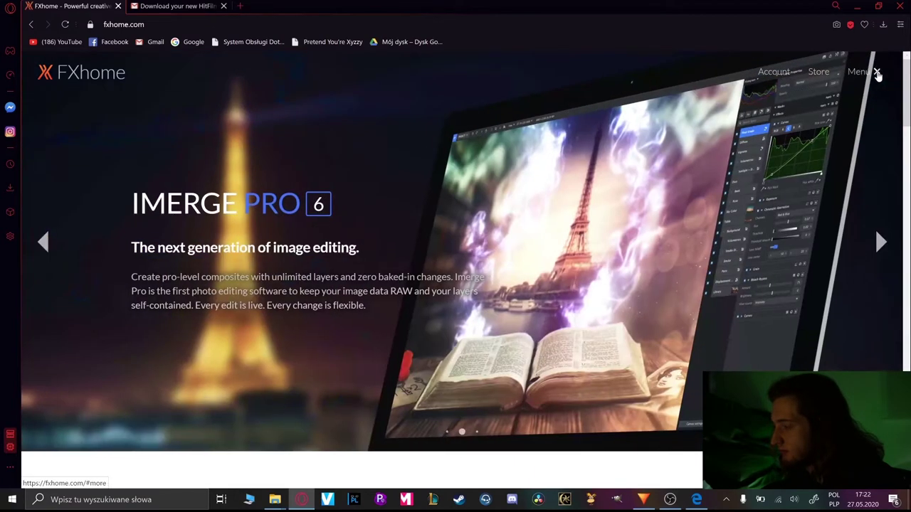
click(878, 73)
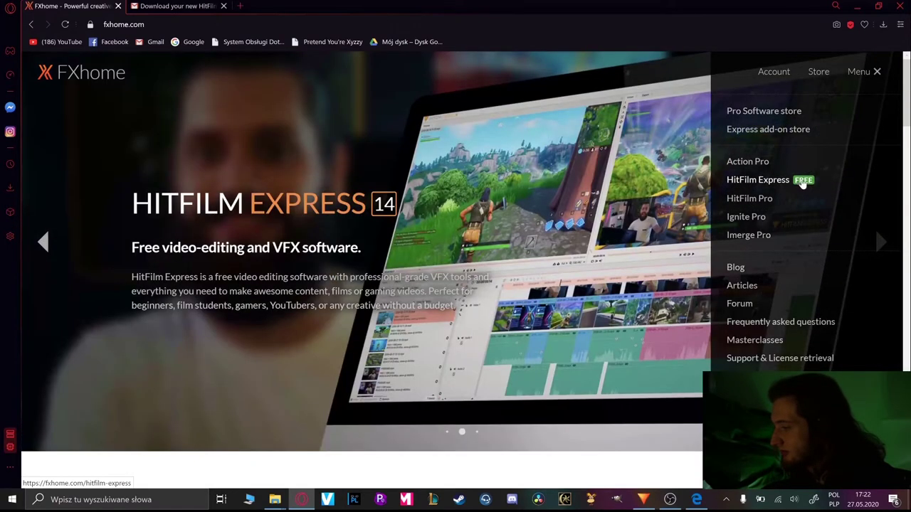
click(784, 186)
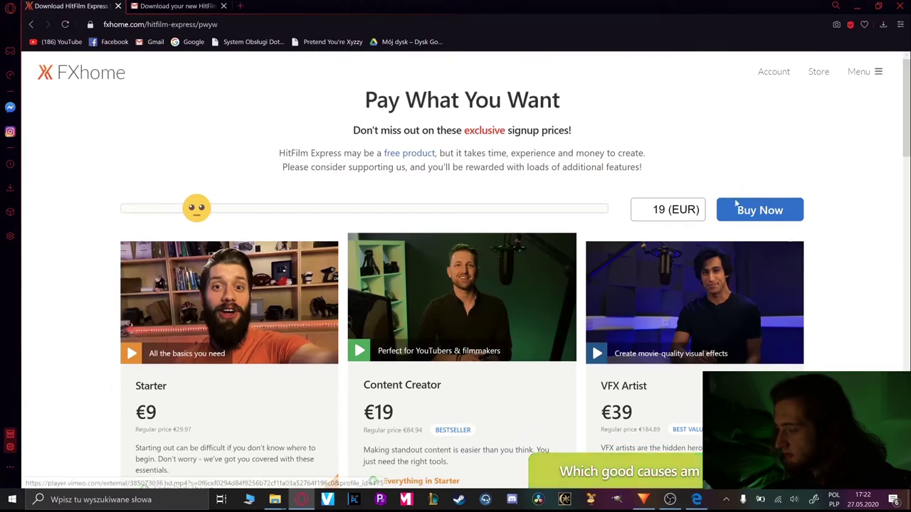
Step: Review the Starter, Content Creator and VFX Artist tiers, then slide the emoji price to 0 EUR
scroll(824, 267, down, 2)
scroll(775, 259, up, 2)
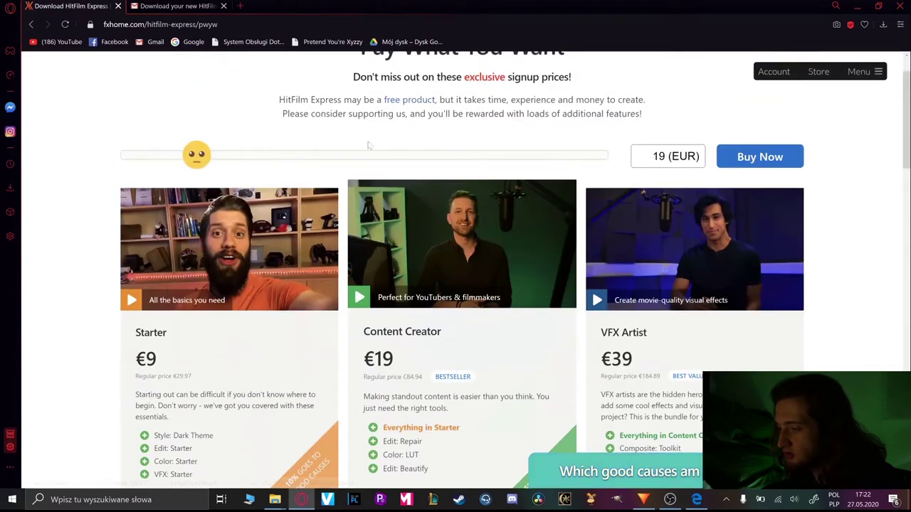
scroll(591, 188, down, 1)
scroll(592, 187, up, 1)
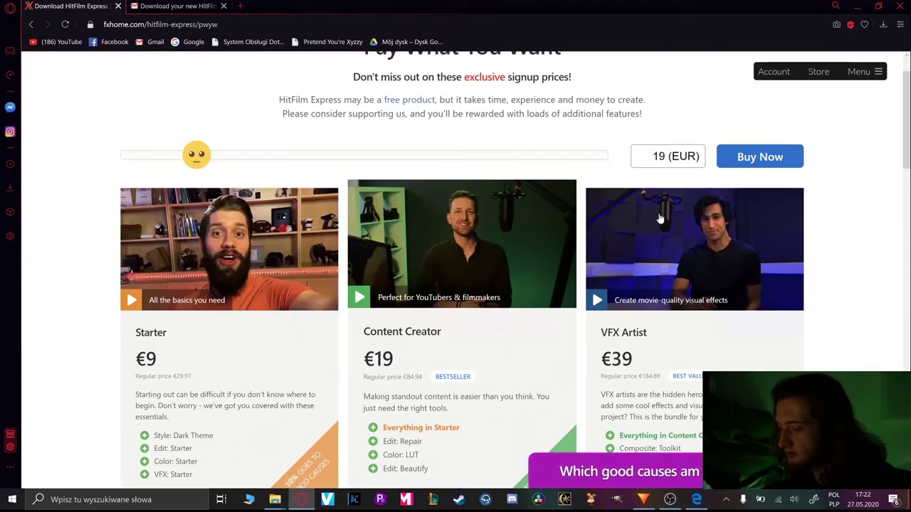
scroll(742, 278, down, 1)
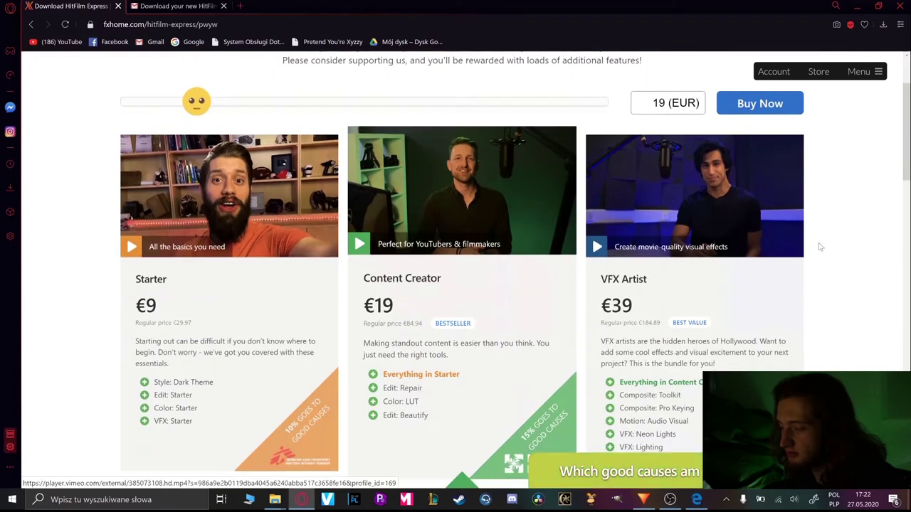
scroll(829, 248, up, 2)
scroll(855, 245, down, 1)
scroll(855, 246, up, 1)
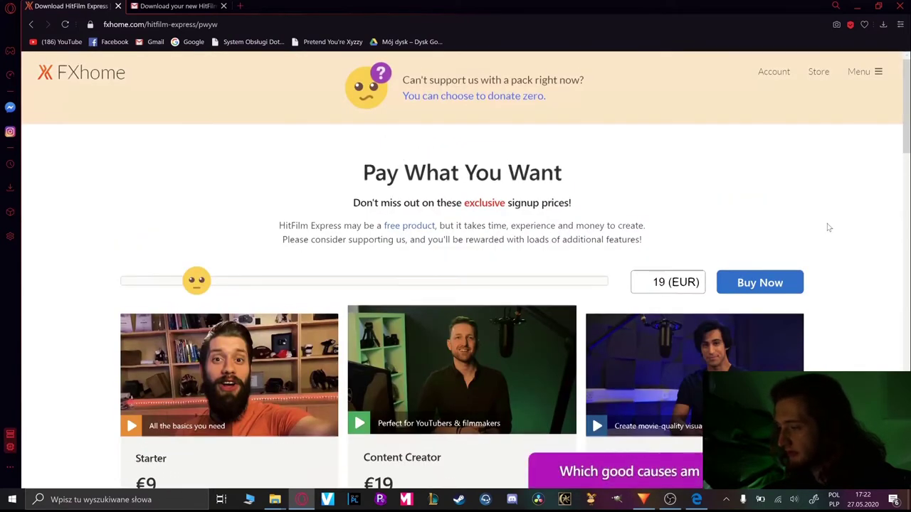
scroll(828, 227, down, 1)
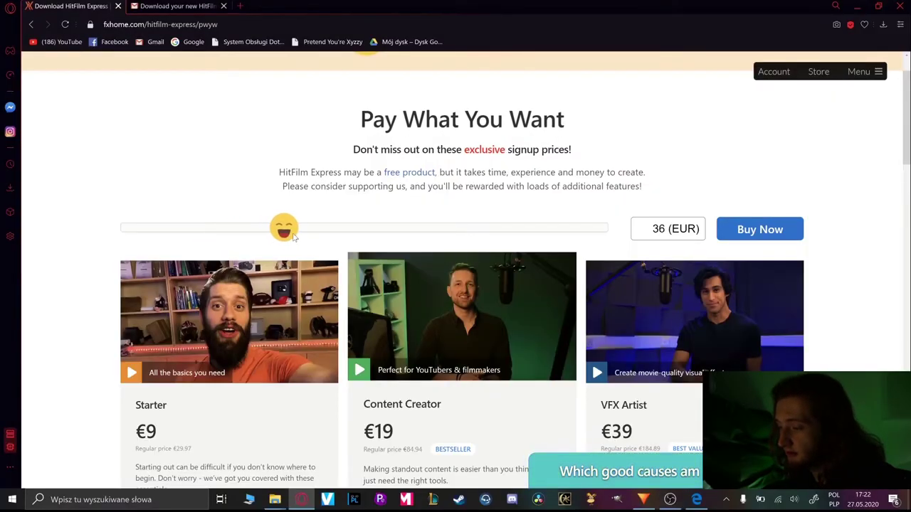
drag(313, 236, 332, 236)
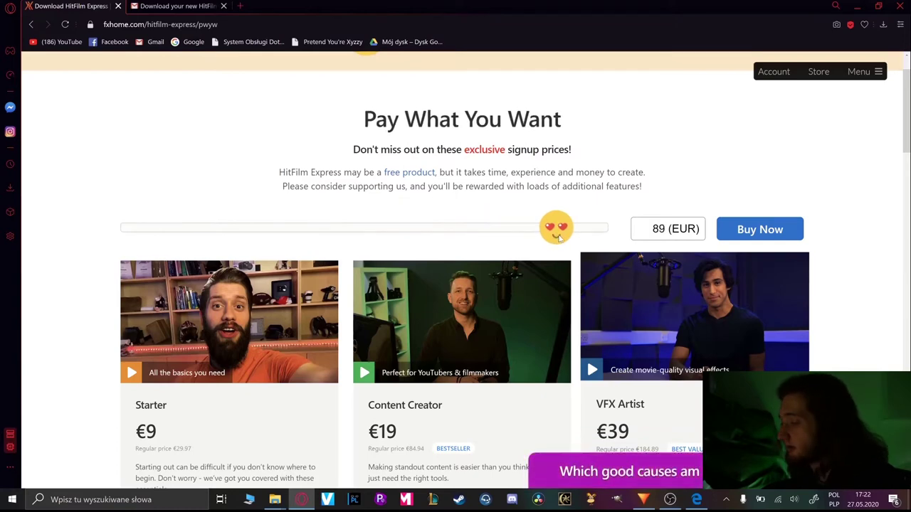
drag(559, 238, 116, 232)
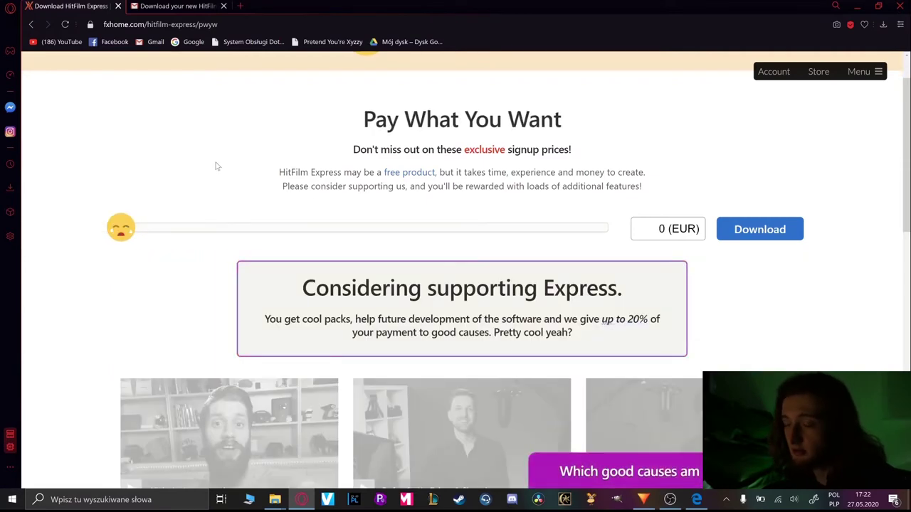
Step: Choose Download at the 0 EUR price to reach the free account sign-up form
click(771, 235)
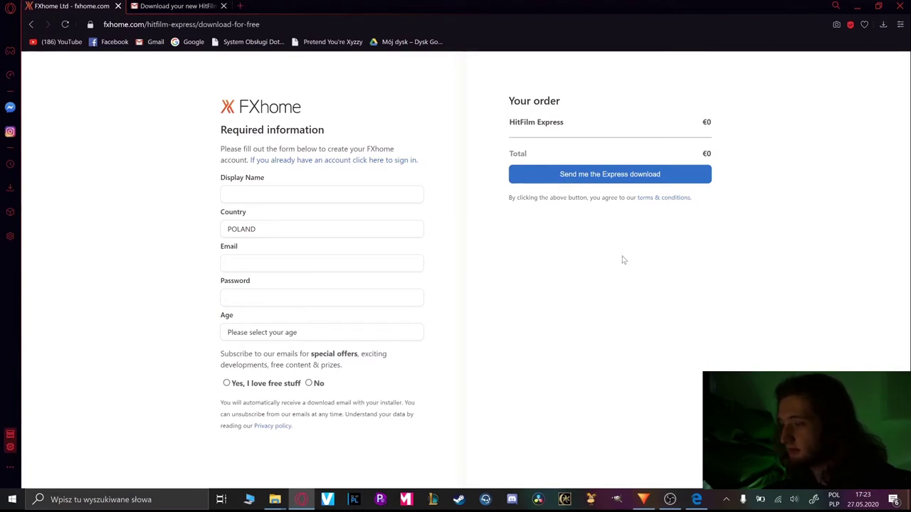
Step: In the FXhome Gmail message, follow the GET YOUR EXPRESS INSTALLER link
click(178, 6)
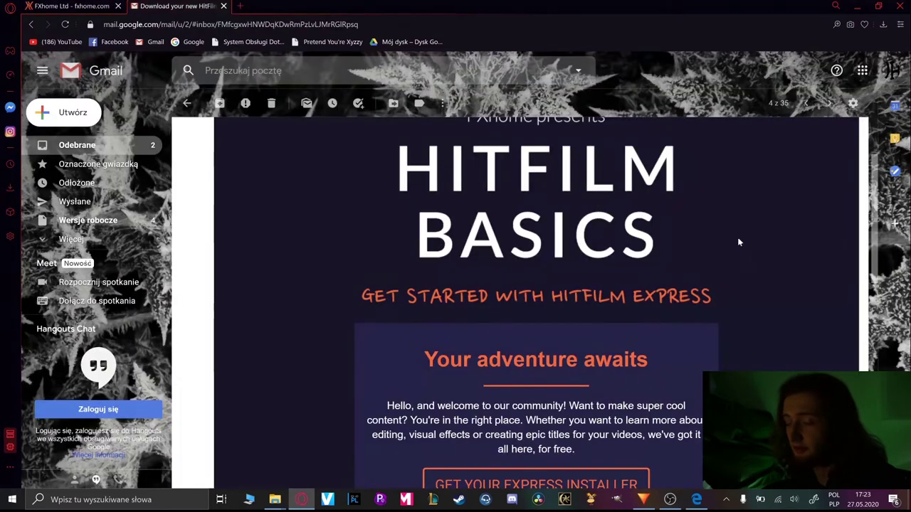
scroll(683, 206, up, 2)
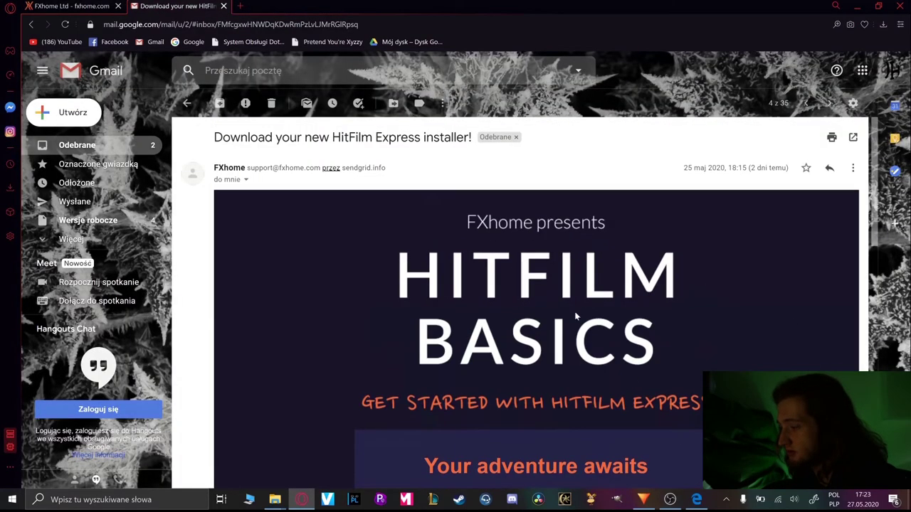
scroll(725, 273, down, 1)
scroll(719, 271, down, 3)
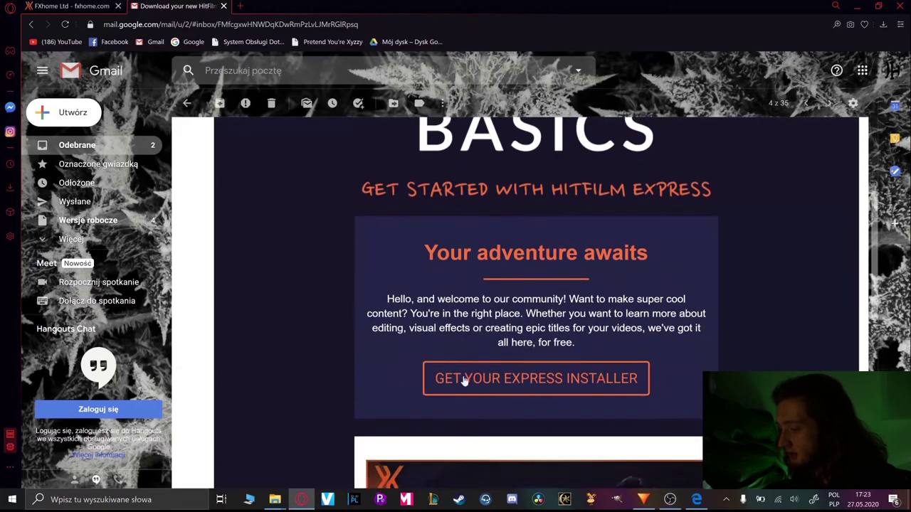
click(520, 384)
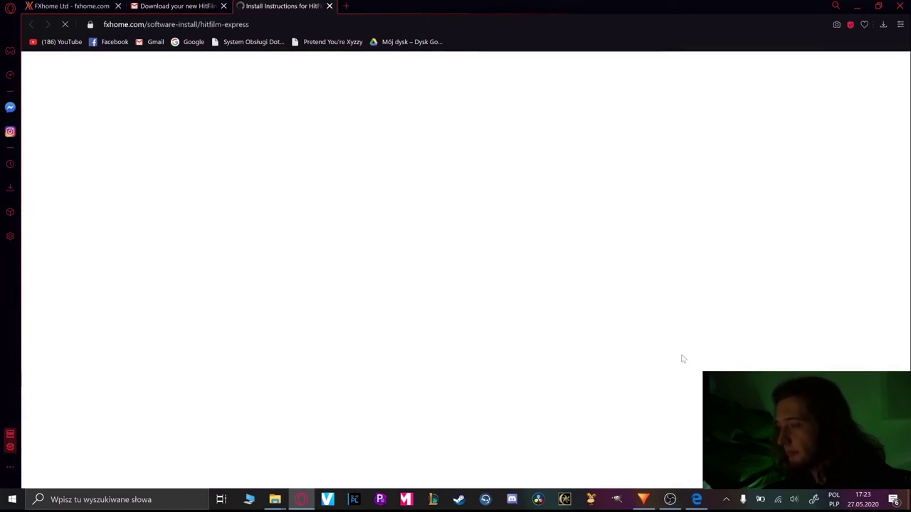
Step: Scroll through the HitFilm Express Install Instructions page
scroll(521, 284, down, 2)
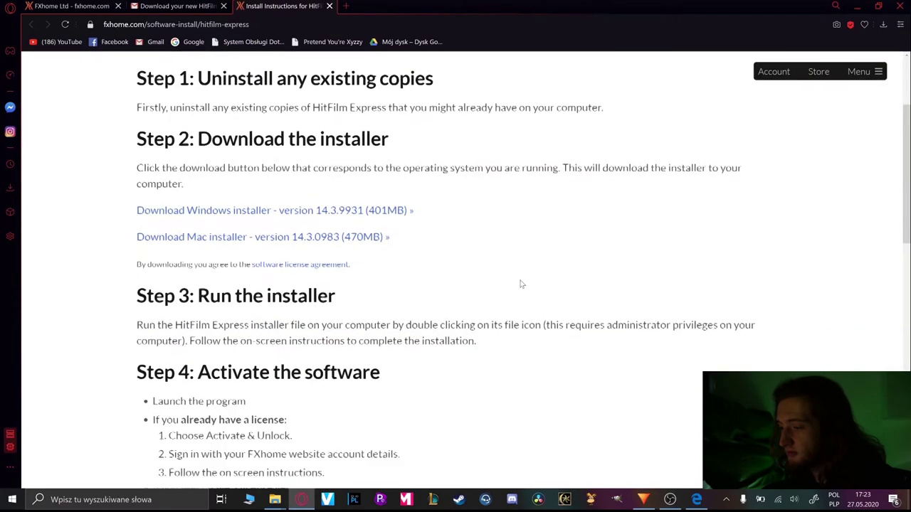
scroll(521, 284, up, 2)
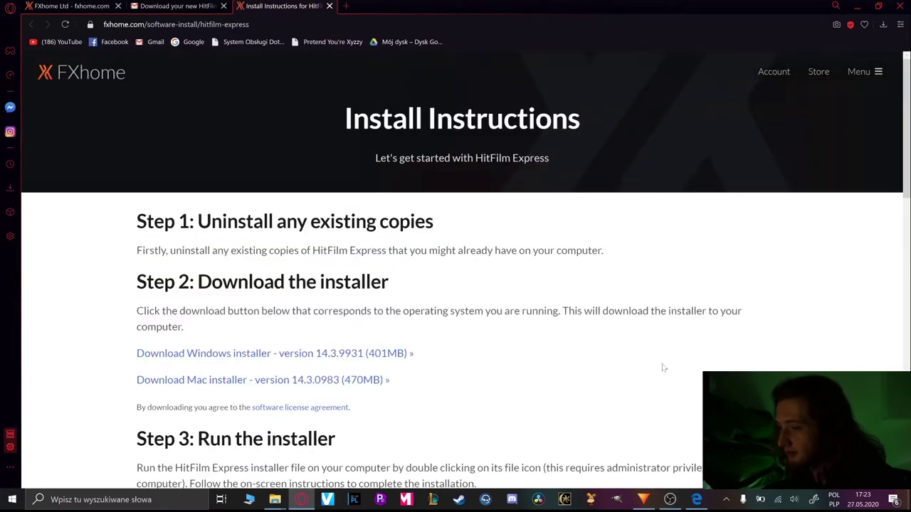
scroll(646, 349, down, 2)
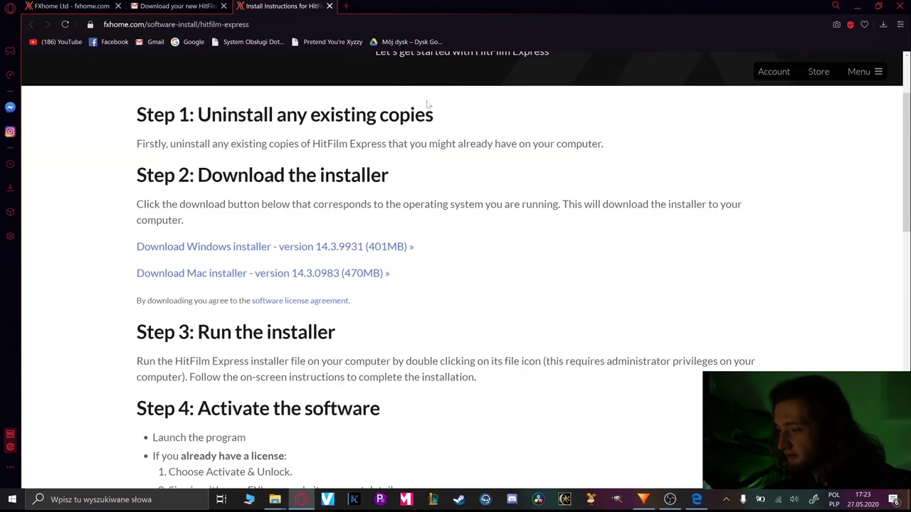
scroll(428, 104, down, 1)
scroll(591, 254, down, 1)
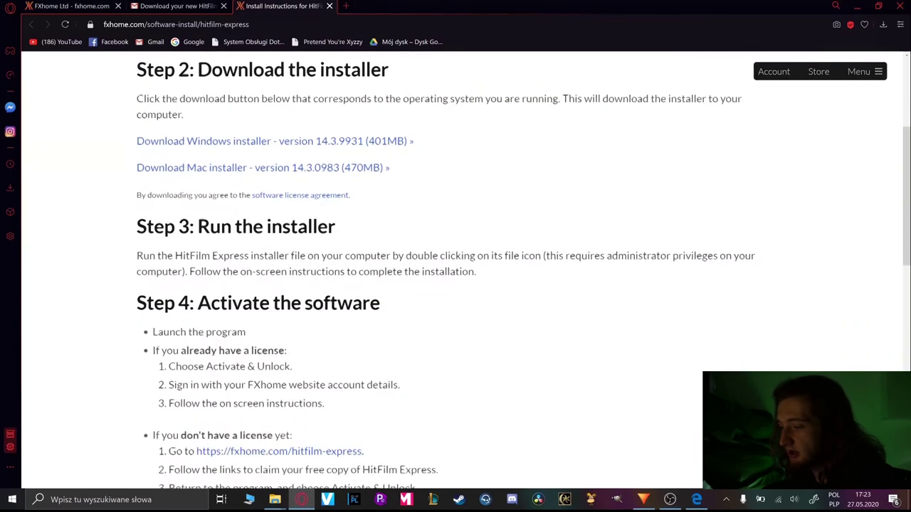
scroll(590, 254, down, 1)
scroll(385, 300, up, 1)
scroll(385, 299, down, 1)
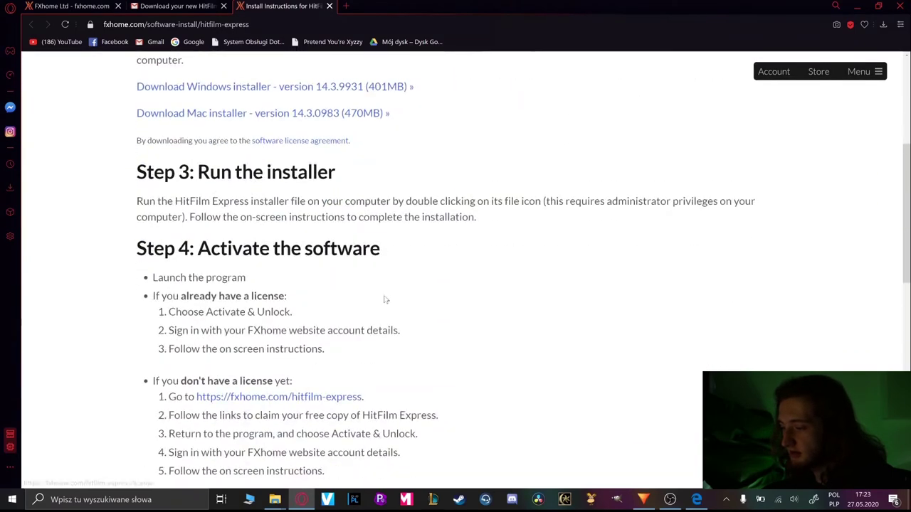
scroll(587, 299, down, 1)
scroll(492, 258, down, 2)
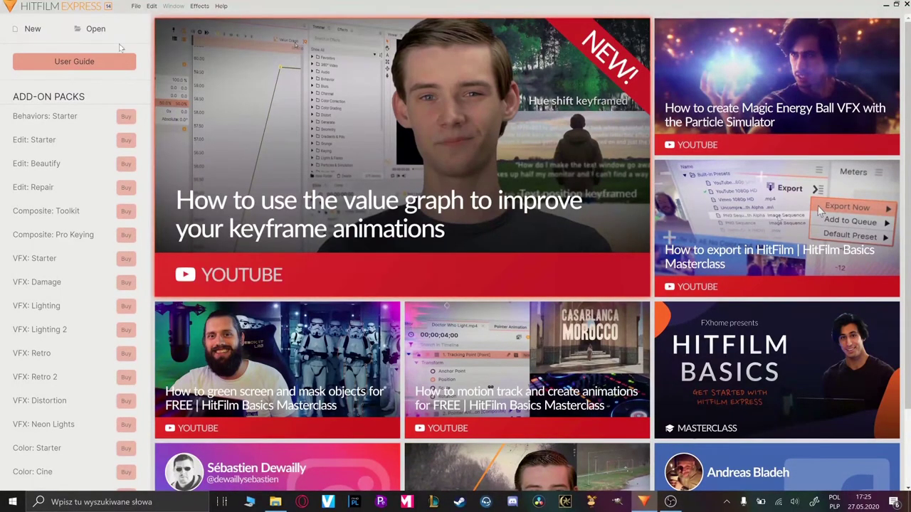
Step: Create a new project from the 1080p Full HD @ 24 fps template
click(31, 32)
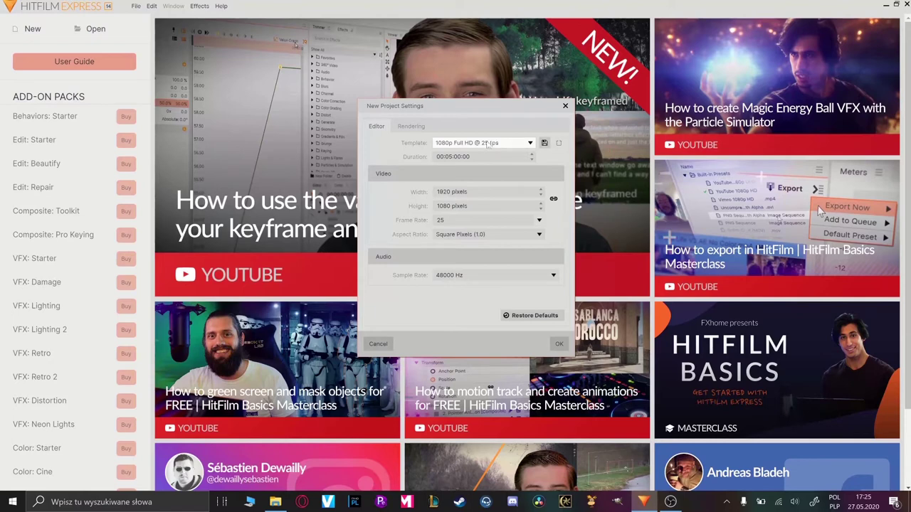
click(519, 143)
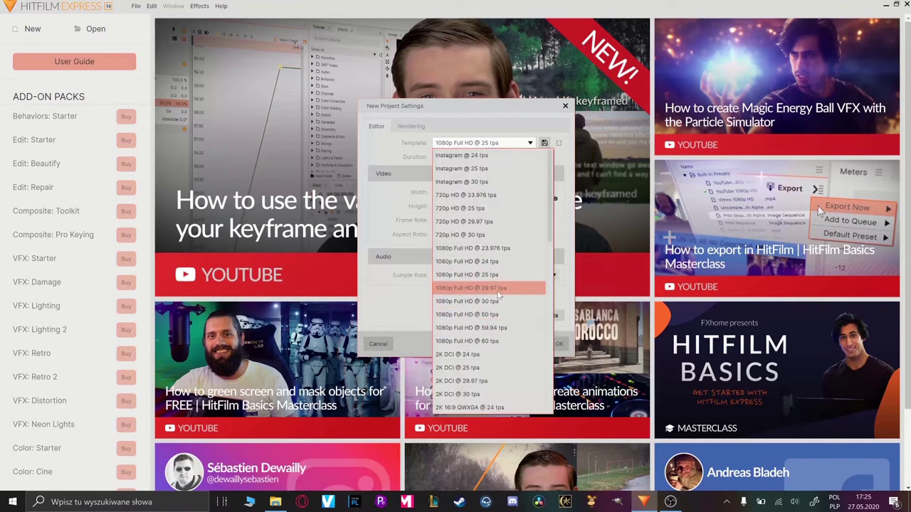
click(519, 268)
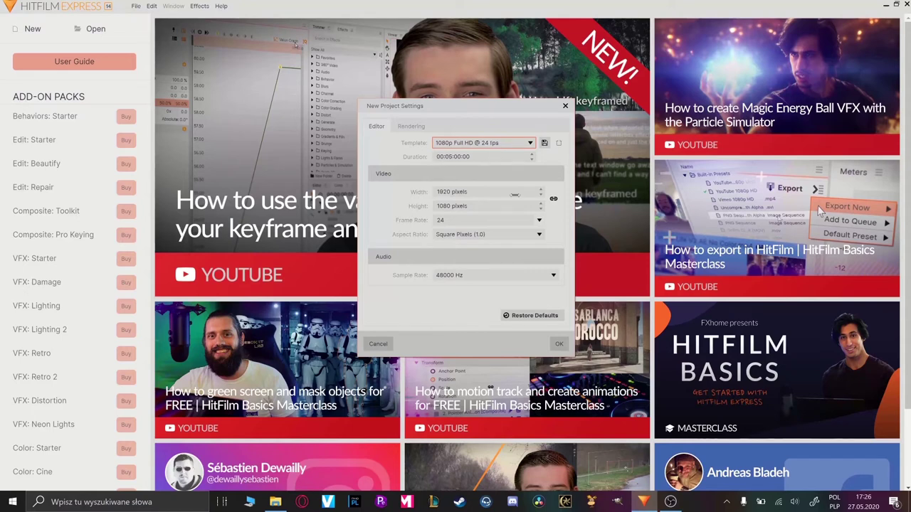
click(559, 343)
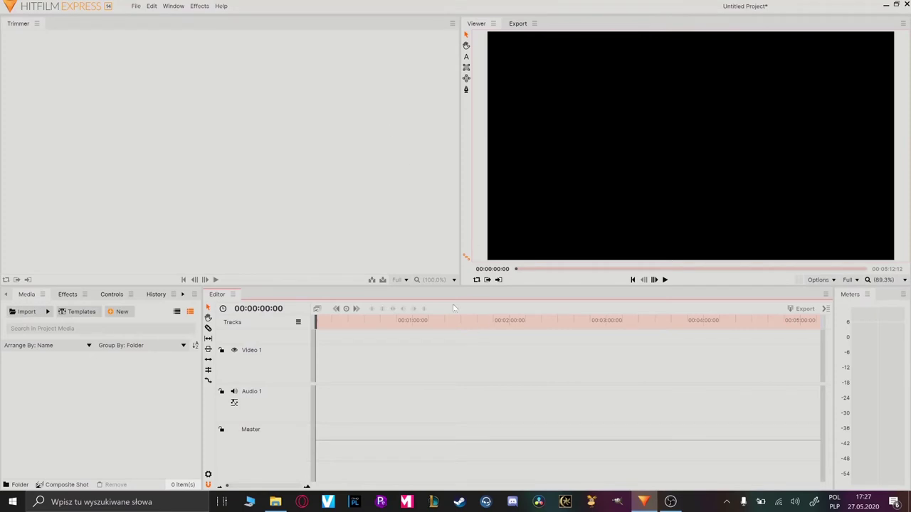
Step: Import all eight 20200514 MP4 clips, from 20200514_110611 onward, into the Media panel
click(23, 312)
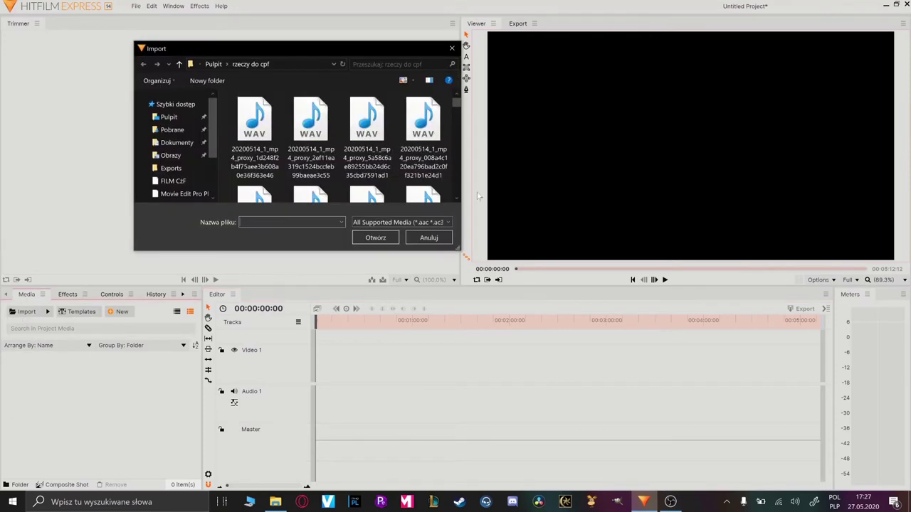
drag(459, 108, 457, 136)
scroll(398, 150, down, 1)
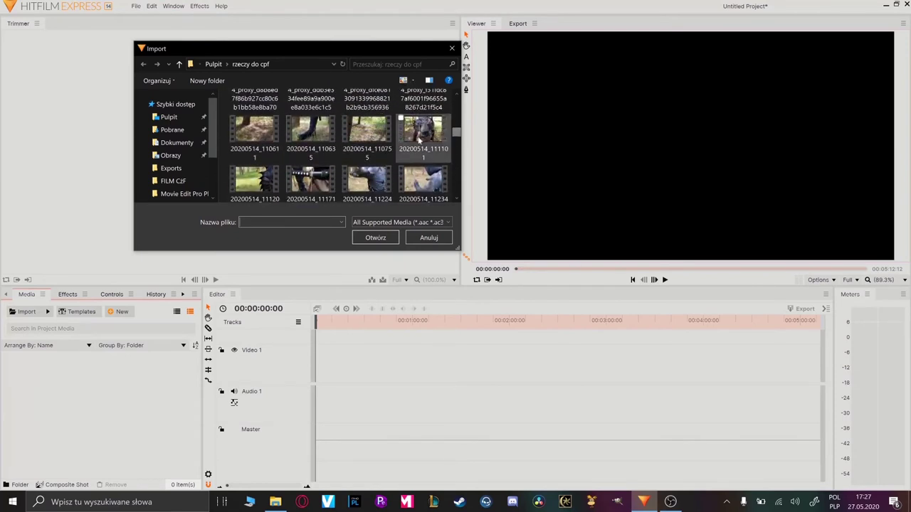
click(254, 132)
key(shift+Right)
key(shift+Right)
key(shift+Right)
key(shift+Right)
key(shift+Right)
key(shift+Right)
key(shift+Right)
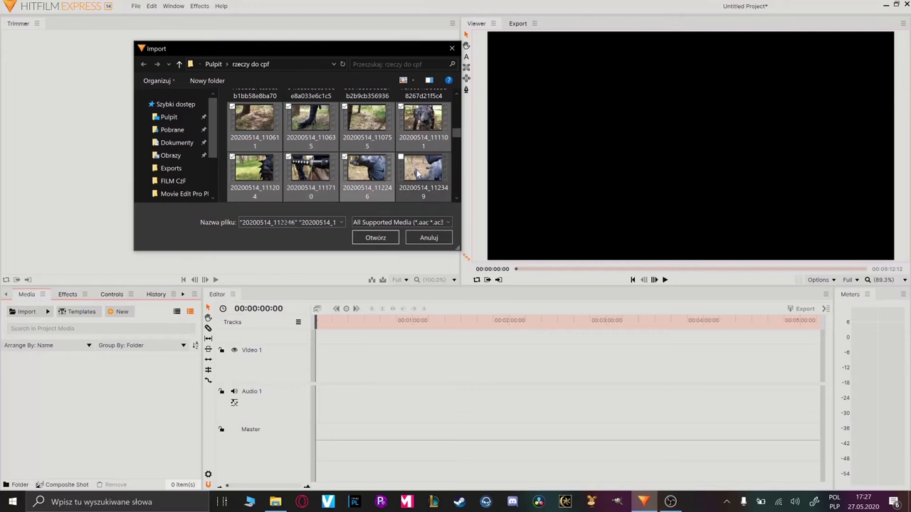
click(376, 239)
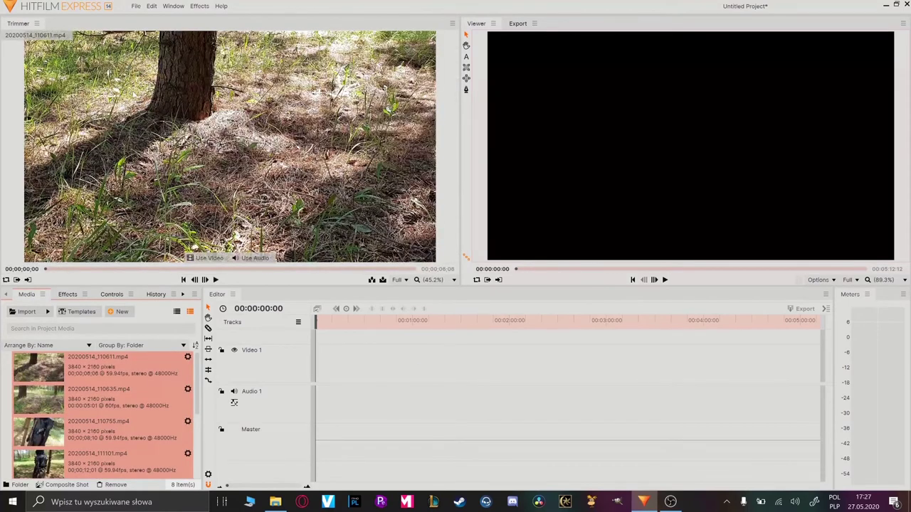
Step: Preview clips down to 20200514_111204, skim through it, and drag it to the timeline start
click(98, 397)
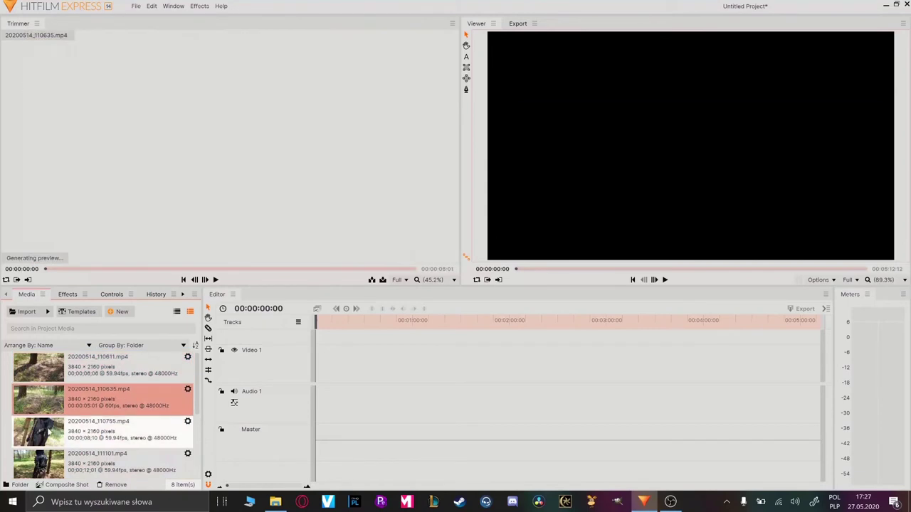
key(Down)
key(Down)
key(Down)
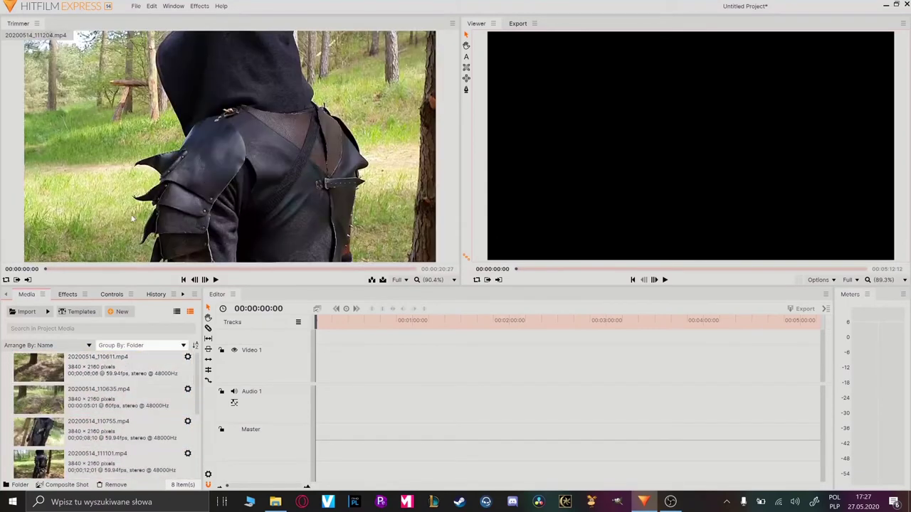
mouse_move(48, 270)
mouse_down()
mouse_move(80, 272)
mouse_move(60, 275)
mouse_up()
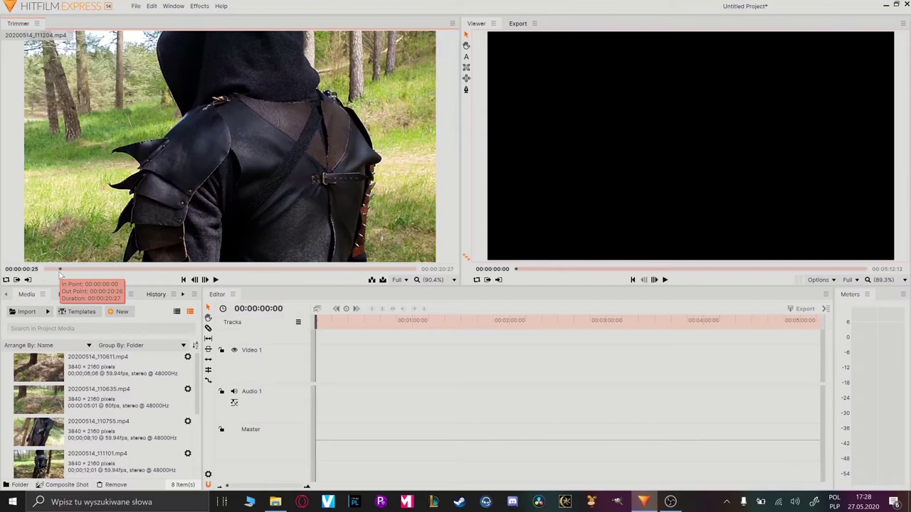
drag(62, 273, 234, 273)
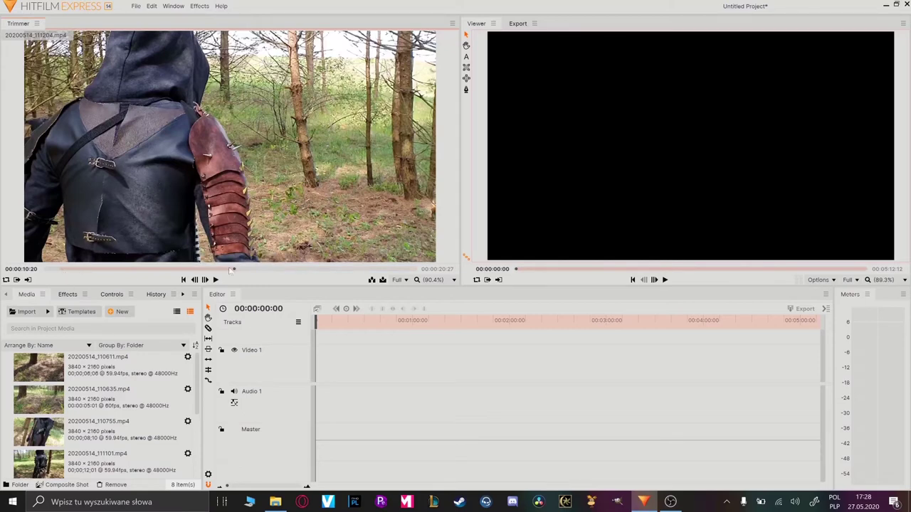
drag(153, 164, 224, 192)
drag(346, 339, 324, 370)
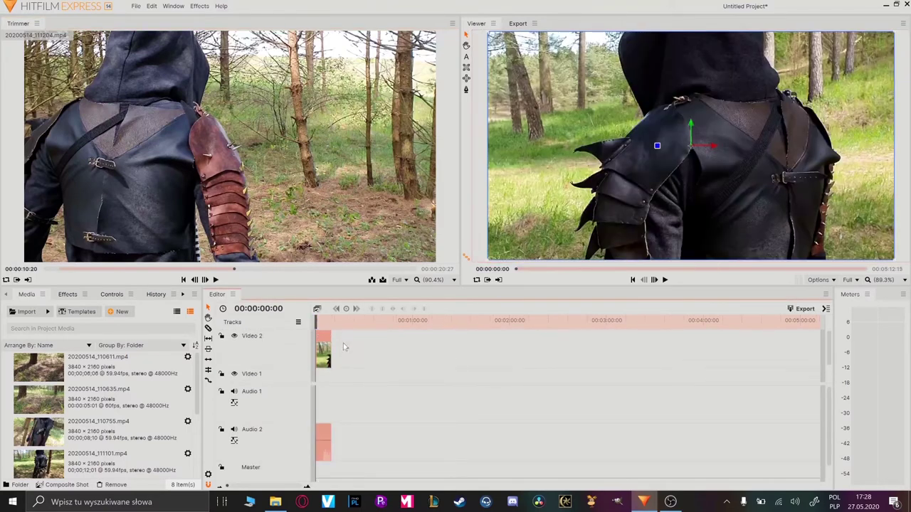
Step: Play the timeline, then preview 20200514_110635 and drag it onto the timeline
key(space)
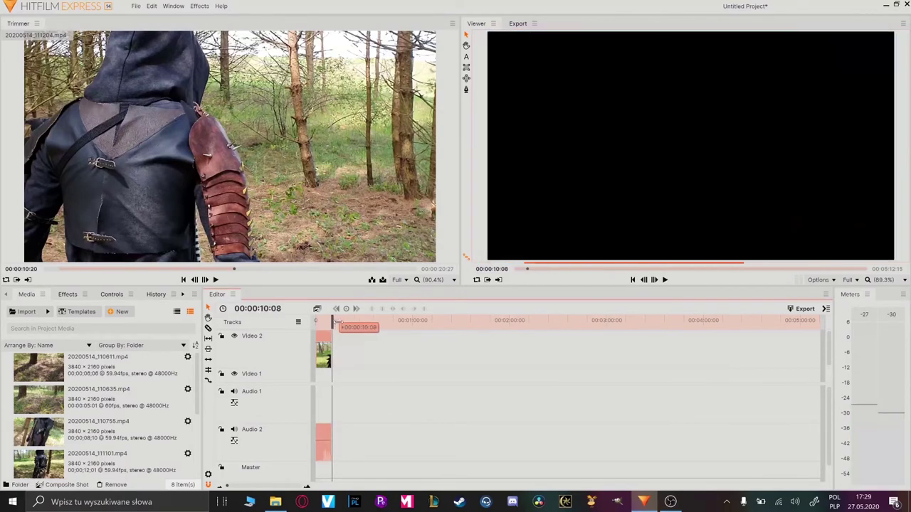
click(21, 388)
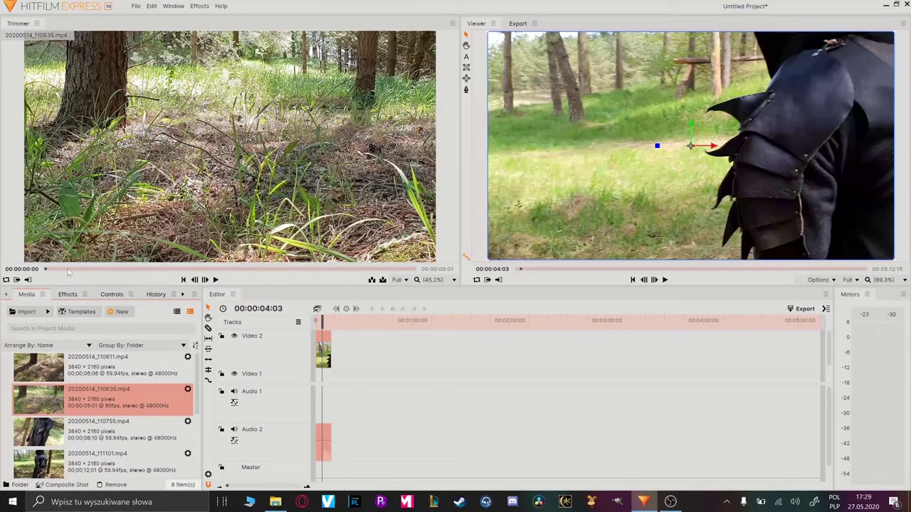
drag(69, 272, 279, 276)
drag(225, 133, 349, 363)
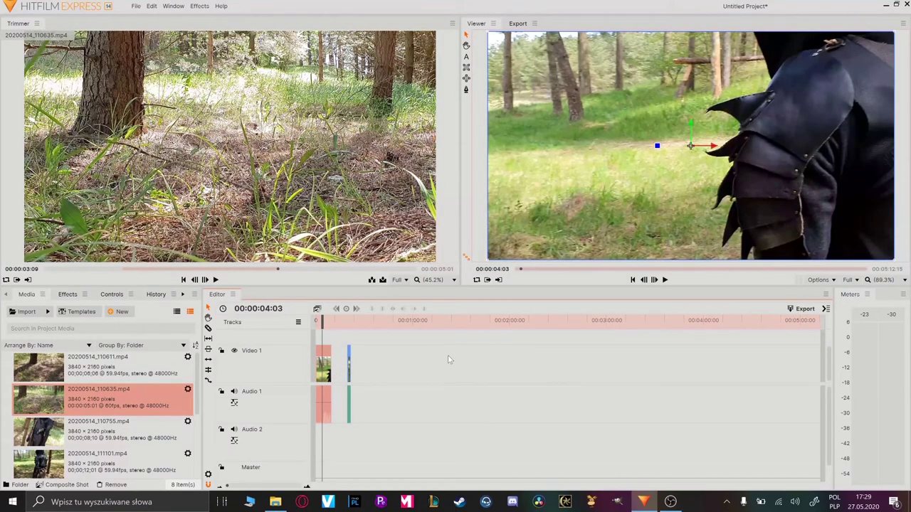
Step: Drag the short 110635 clip left so it butts against the 111204 clip
scroll(376, 382, up, 8)
scroll(377, 382, down, 2)
drag(637, 364, 491, 365)
mouse_move(380, 321)
mouse_down()
mouse_move(488, 321)
mouse_move(380, 321)
mouse_up()
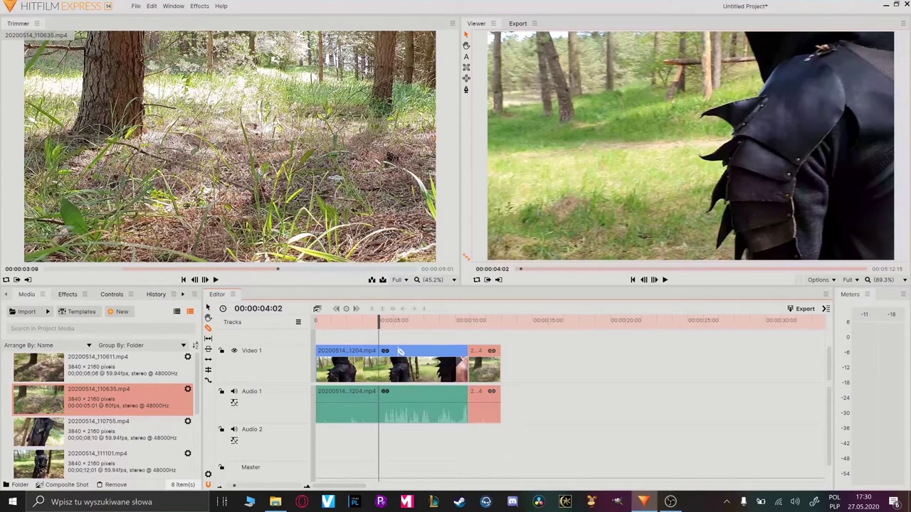
Step: Try four Slice cuts, undo them with Ctrl+Z, and set the playhead near 5 seconds
click(398, 360)
click(426, 360)
click(447, 359)
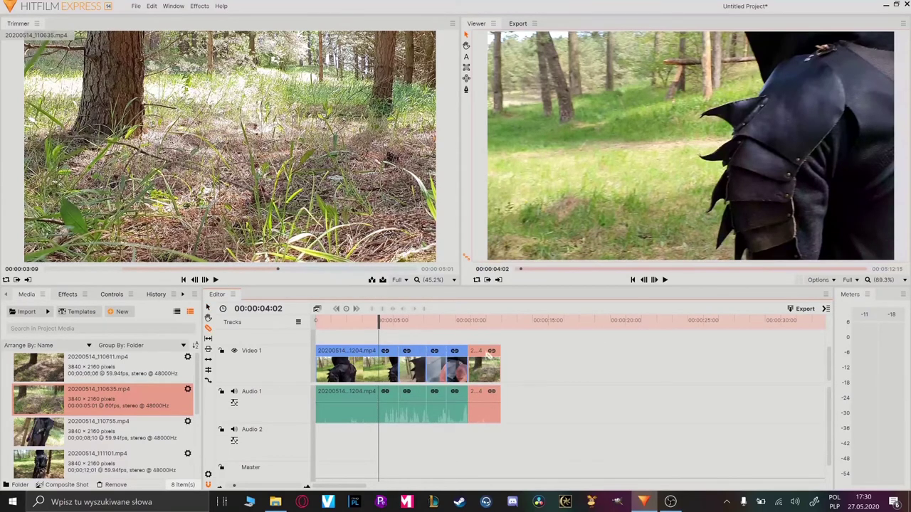
click(484, 359)
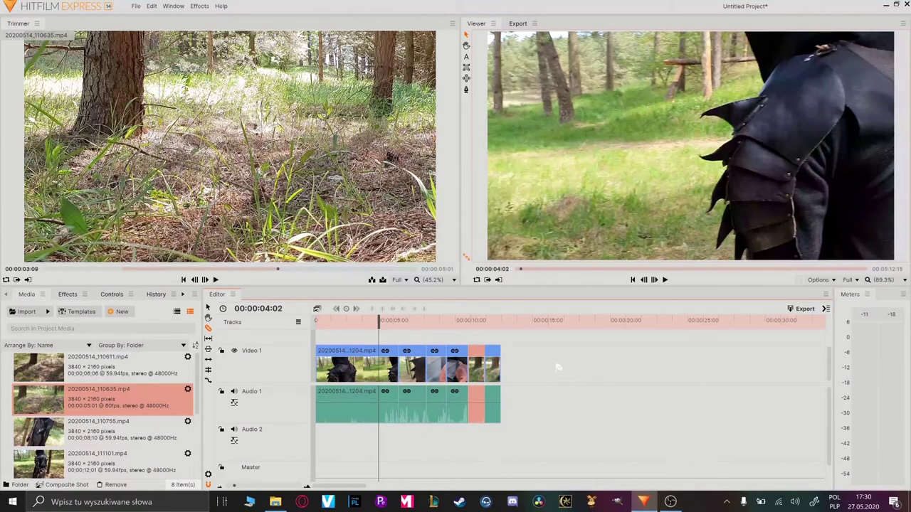
key(ctrl+z)
key(ctrl+z)
key(ctrl+z)
key(ctrl+z)
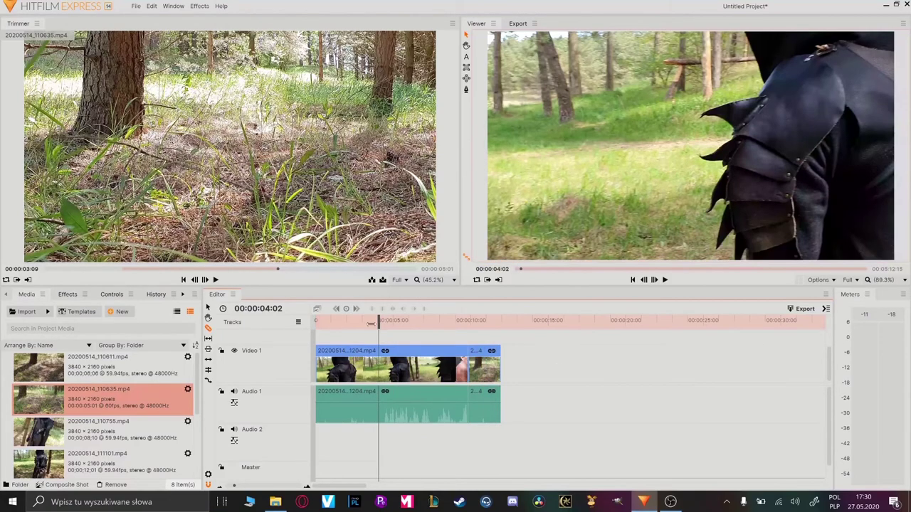
click(419, 325)
drag(420, 327, 398, 327)
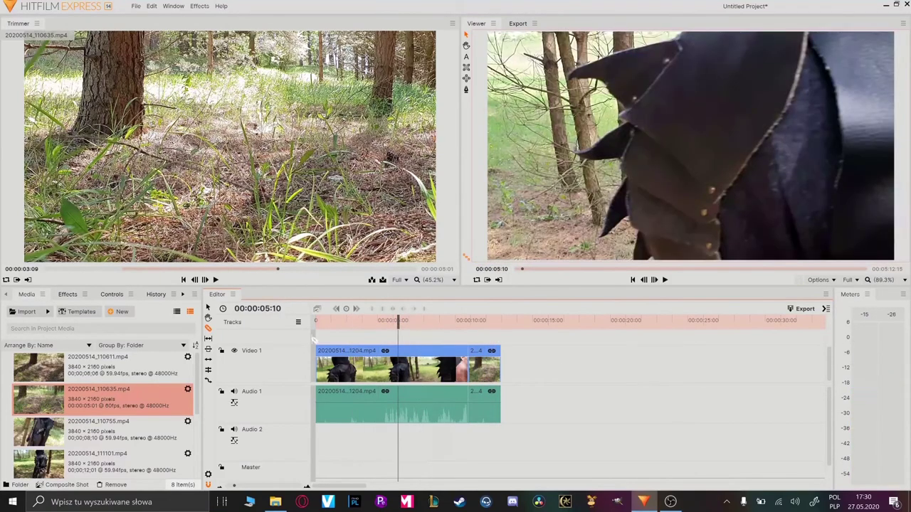
Step: Import the WAV dialogue recording and place it on the Audio 2 track
click(52, 313)
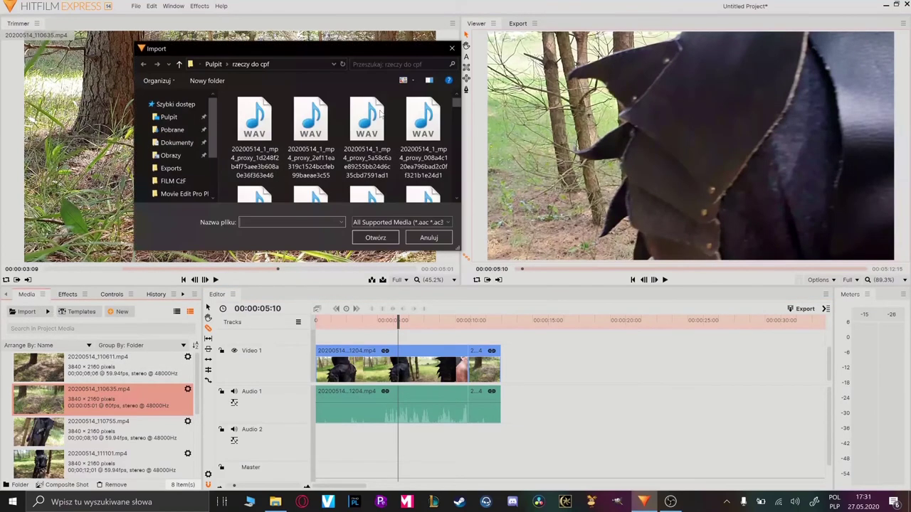
scroll(460, 121, down, 2)
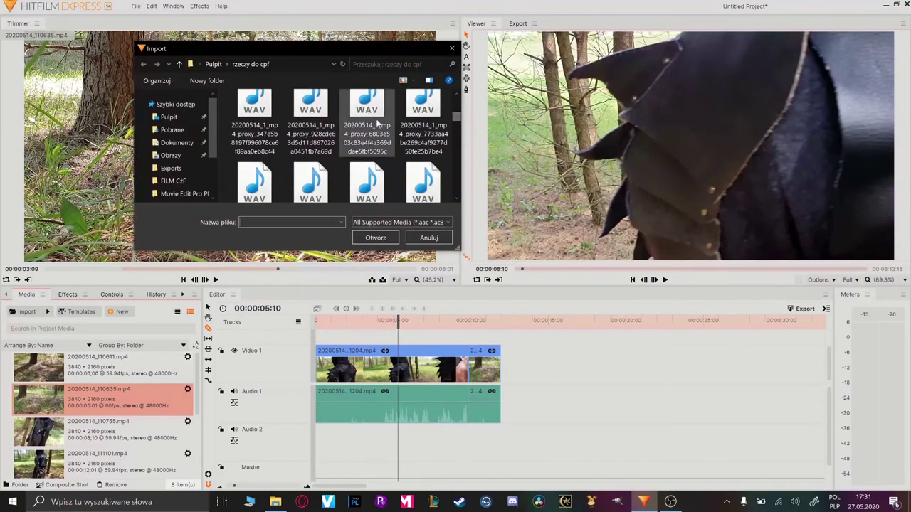
click(376, 238)
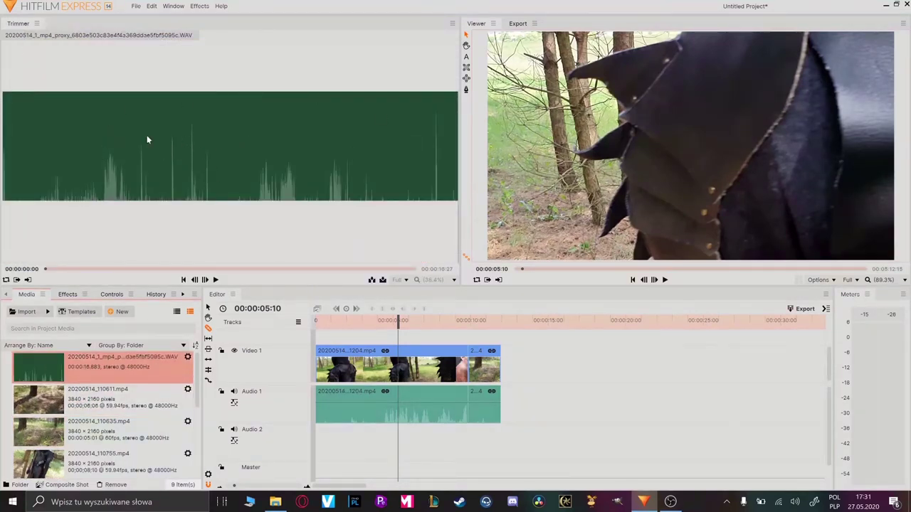
drag(146, 140, 331, 445)
drag(399, 322, 590, 334)
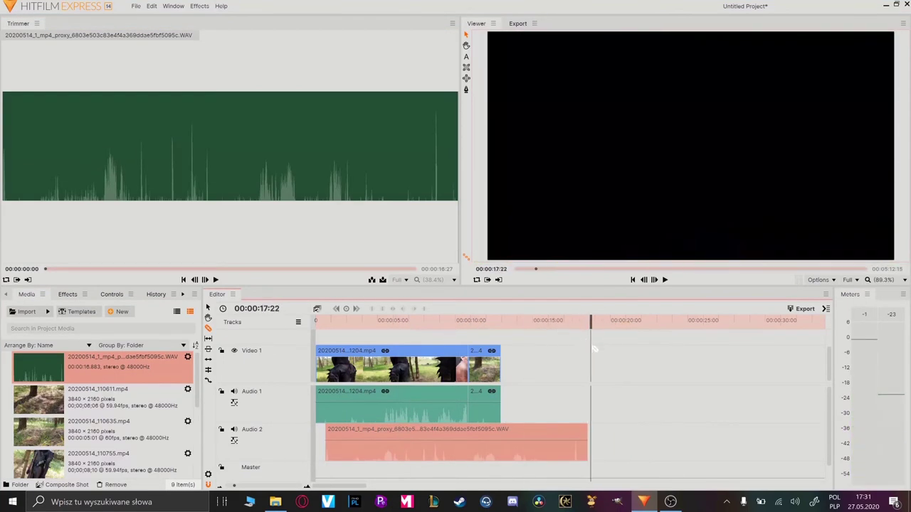
Step: Move the dialogue clip up onto Audio 1, replacing the clips' original sound
drag(593, 324, 604, 322)
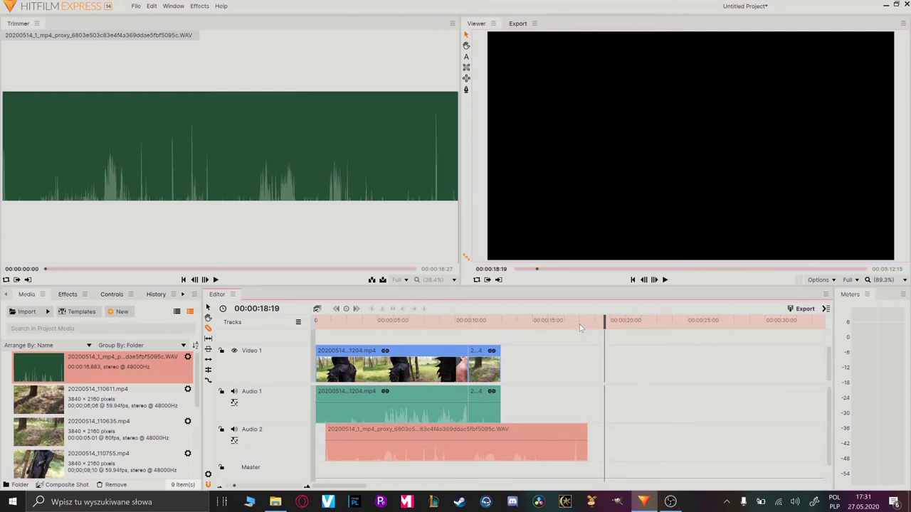
click(517, 385)
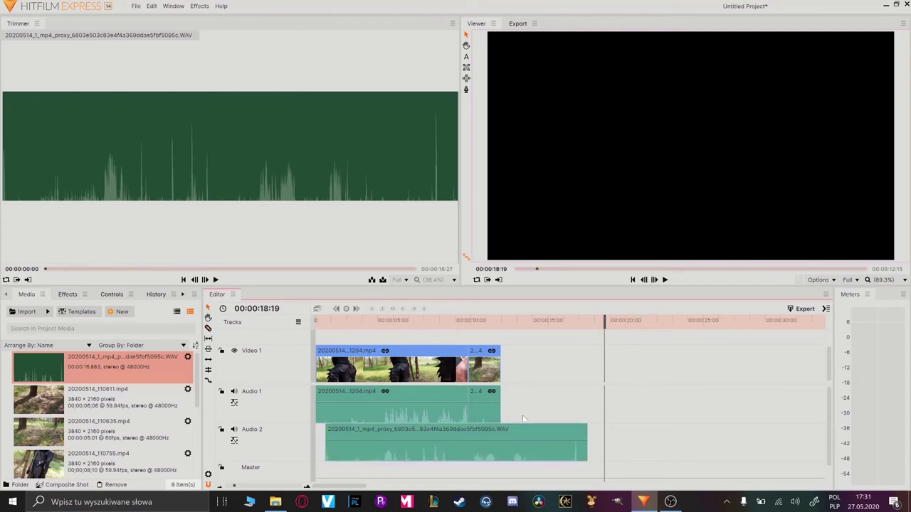
drag(515, 432, 484, 407)
mouse_move(604, 320)
mouse_down()
mouse_move(585, 320)
mouse_move(598, 320)
mouse_up()
drag(504, 320, 515, 320)
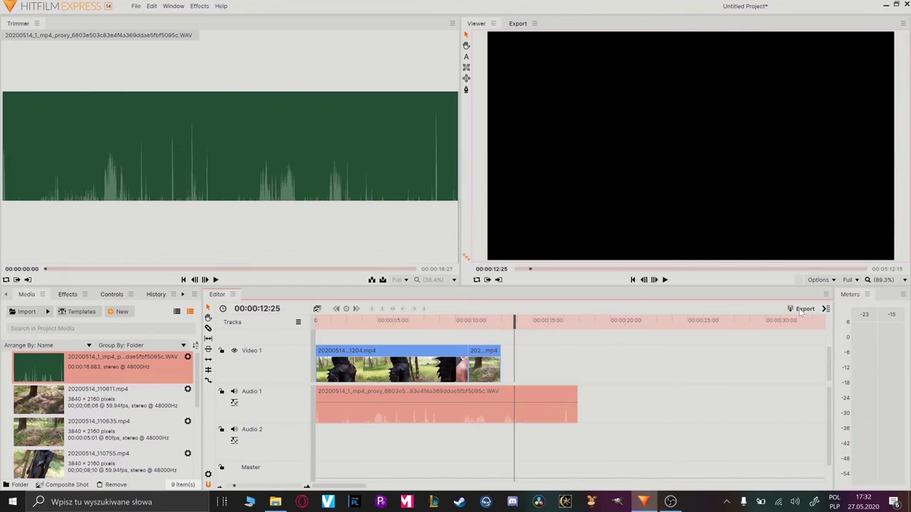
Step: Export the timeline as a YouTube 1080p HD MP4 named 'Project 1' and open its output folder
click(800, 311)
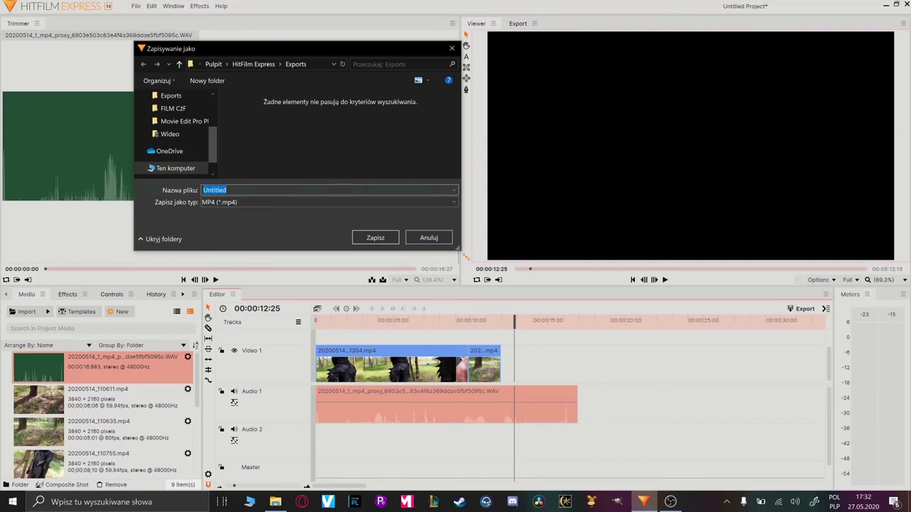
key(BackSpace)
text(Project 1)
click(378, 238)
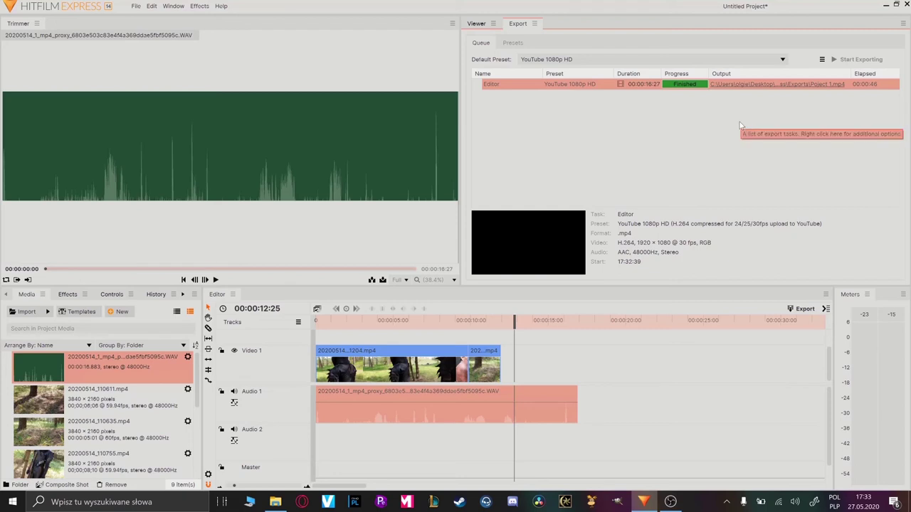
click(754, 85)
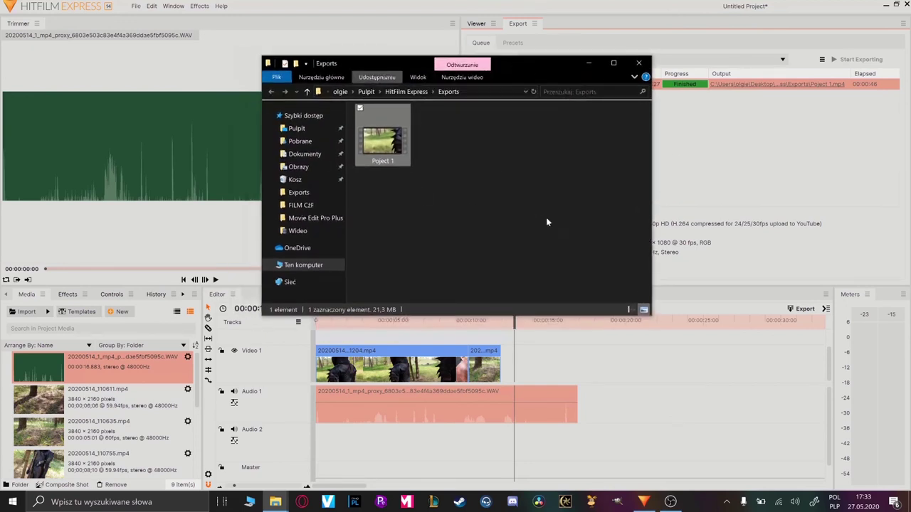
Step: Deselect the exported video in Exports and move the Explorer window to the right
click(493, 146)
drag(536, 90, 607, 78)
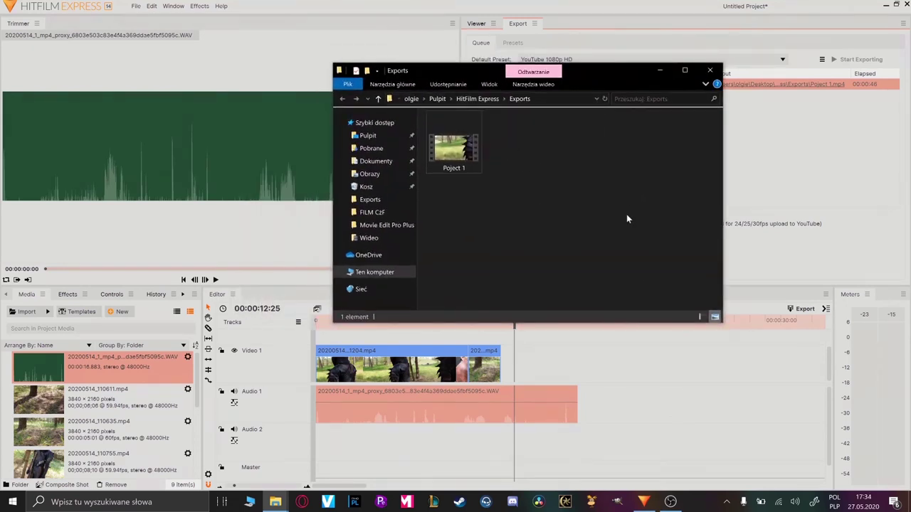